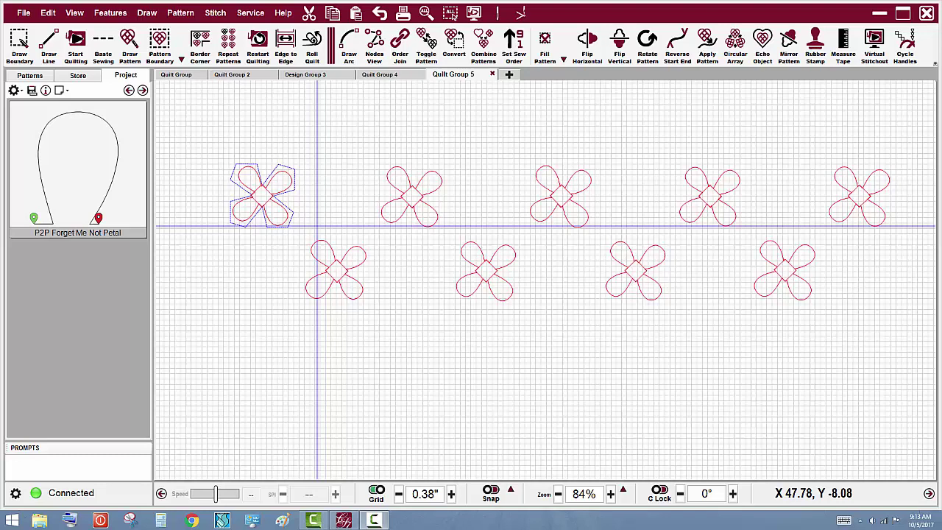
# - Open the Customize My Interaction Bar dialog via View > Customize Toolstrip
pyautogui.rightClick(921, 50)
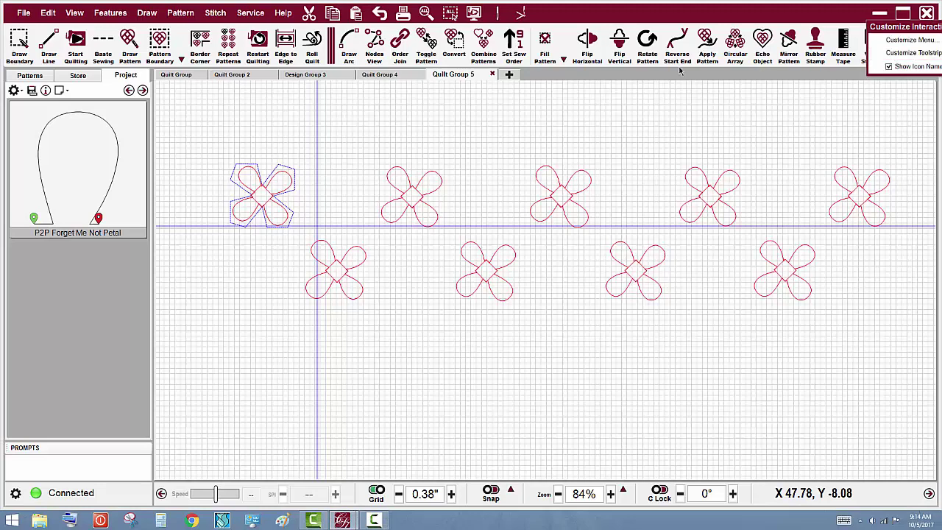
pyautogui.press('Escape')
pyautogui.click(75, 13)
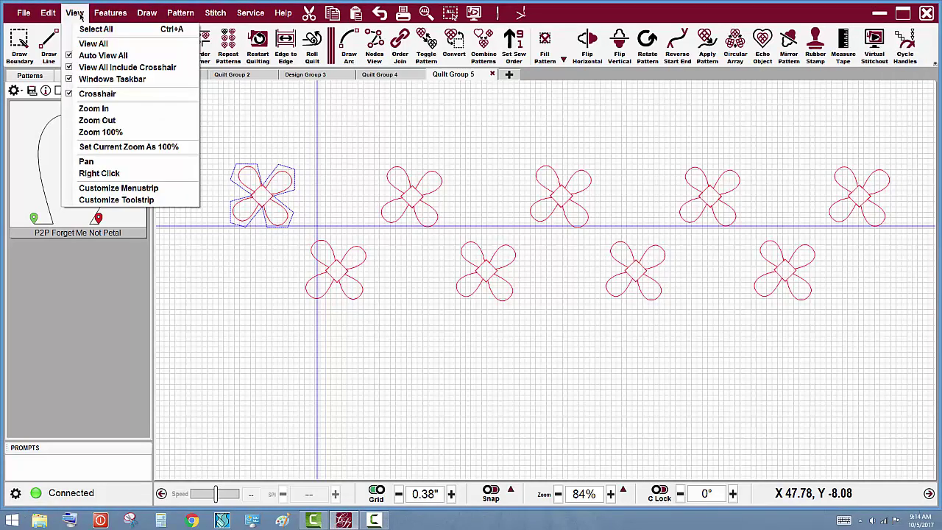
pyautogui.click(108, 200)
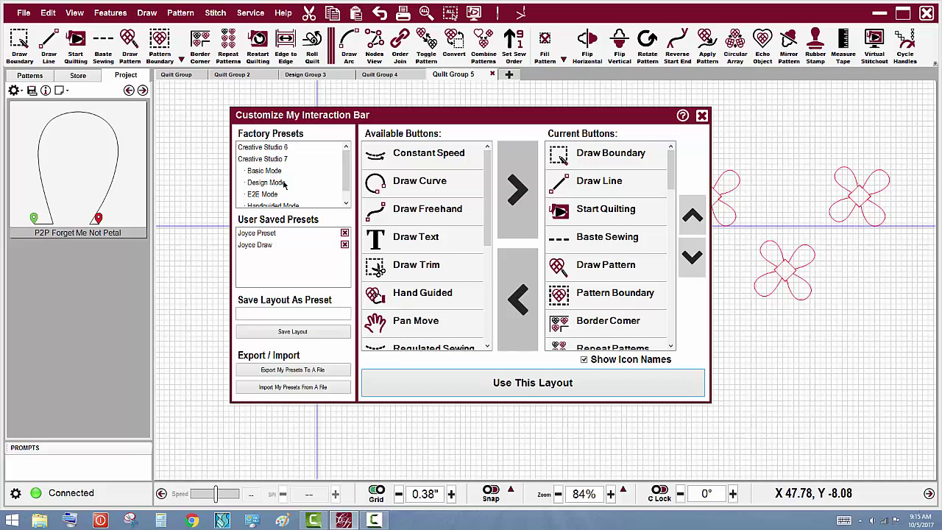
# - Load the Design Mode factory preset and move Draw Line to the top of the current buttons
pyautogui.click(283, 186)
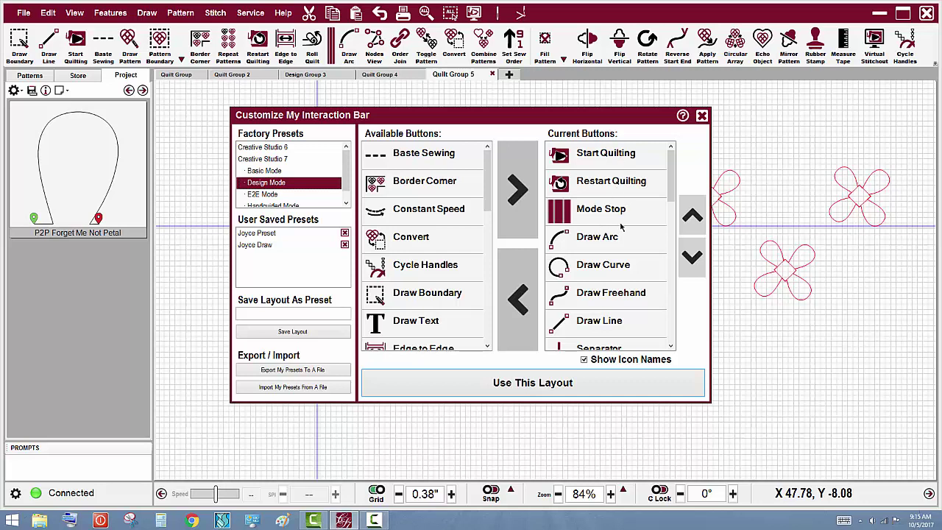
pyautogui.click(602, 328)
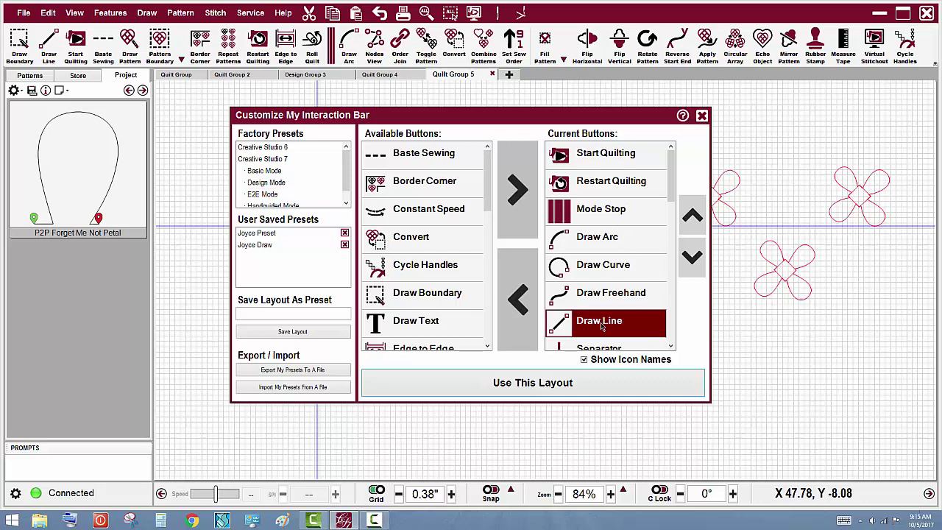
pyautogui.click(693, 215)
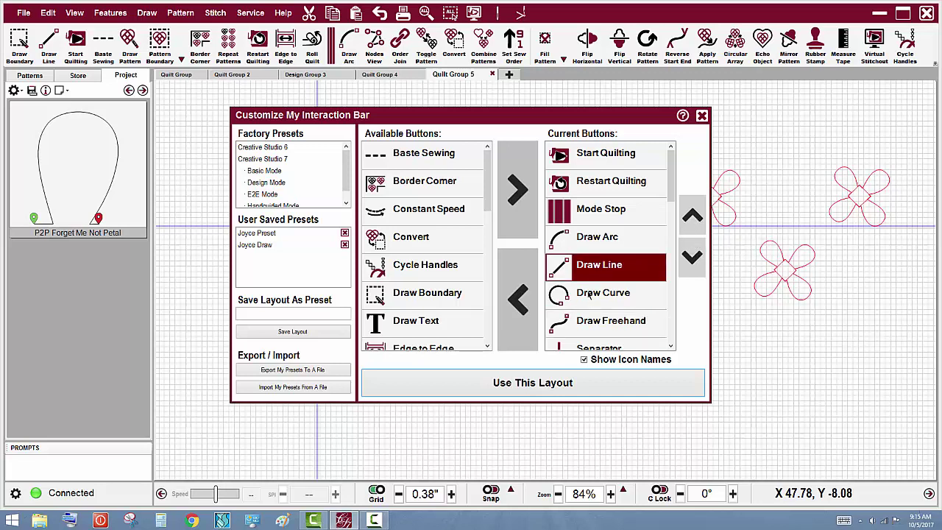
pyautogui.click(611, 149)
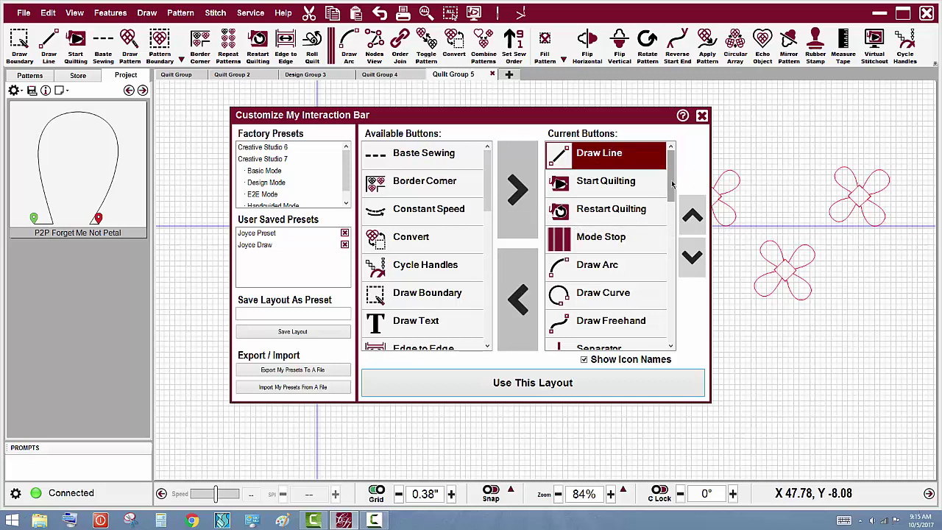
# - Drag Draw Pattern above Draw Line so it becomes the first button
pyautogui.scroll(-2, 671, 184)
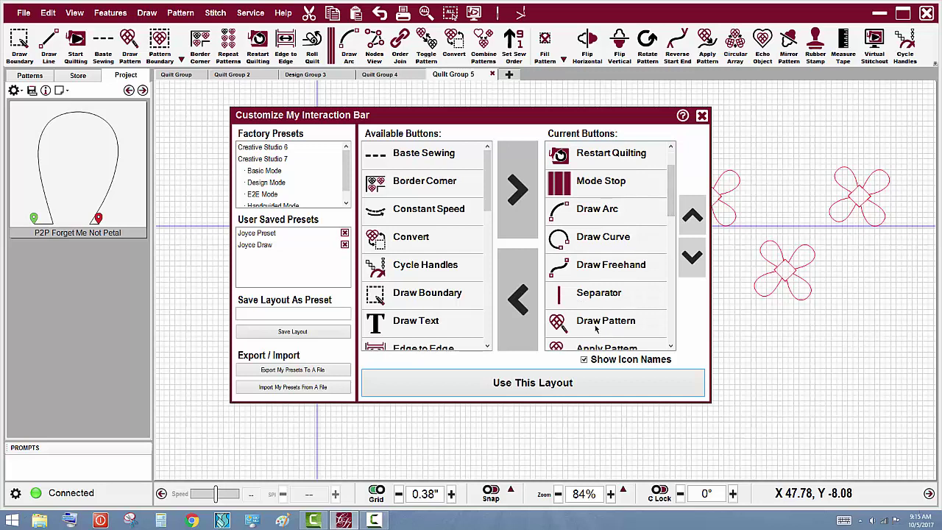
pyautogui.moveTo(596, 329); pyautogui.dragTo(622, 164)
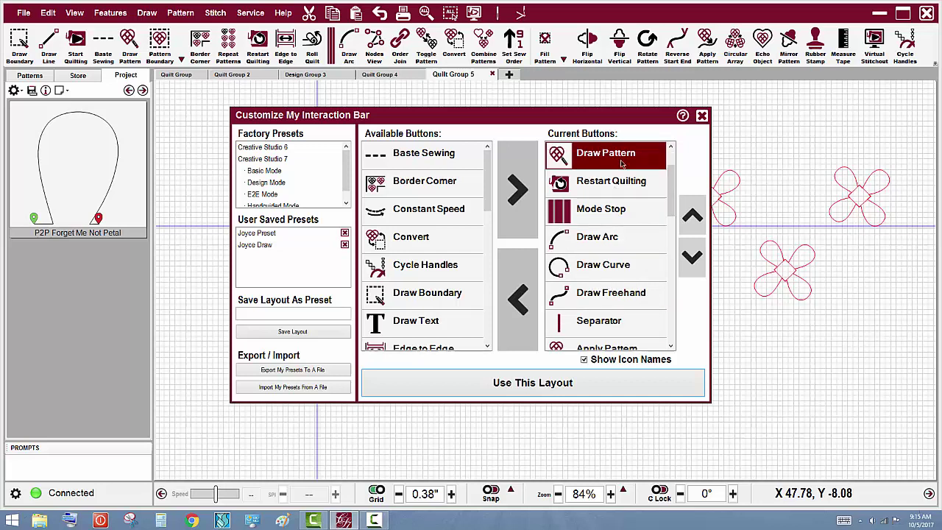
pyautogui.scroll(2, 671, 204)
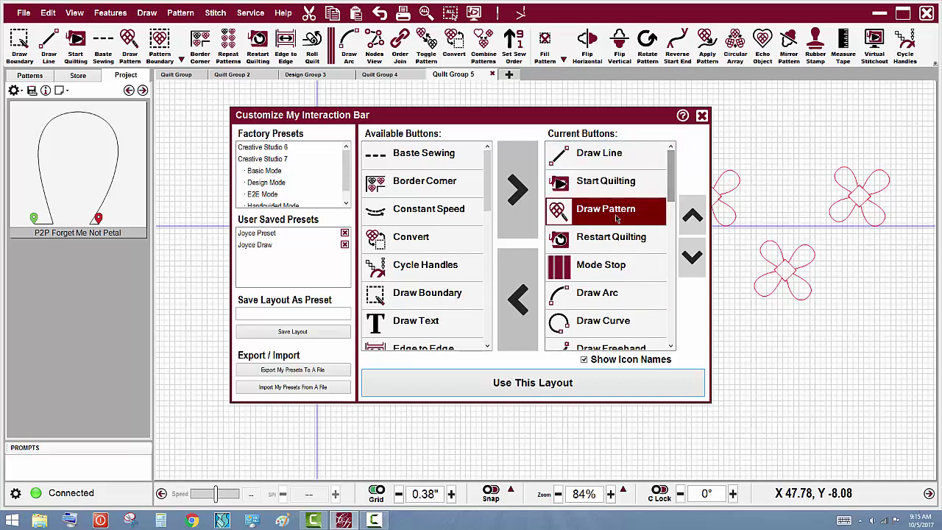
pyautogui.moveTo(617, 215); pyautogui.dragTo(617, 153)
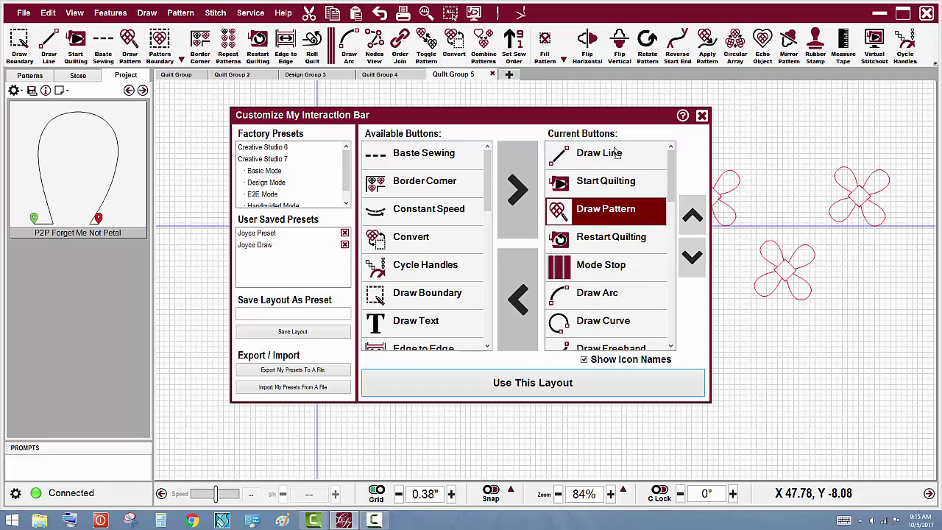
pyautogui.moveTo(617, 152); pyautogui.dragTo(622, 156)
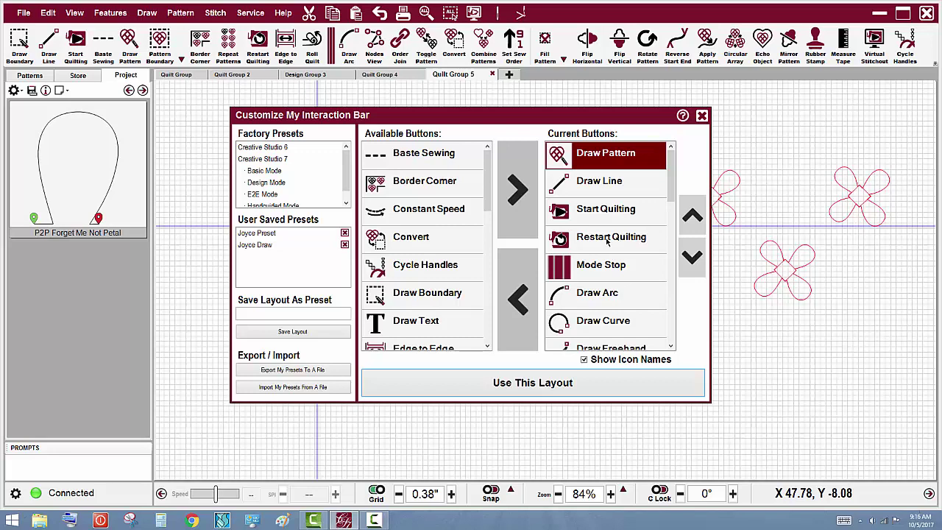
# - Apply the reordered layout to the toolstrip, then reopen customization, start a preset name, and close it
pyautogui.click(525, 394)
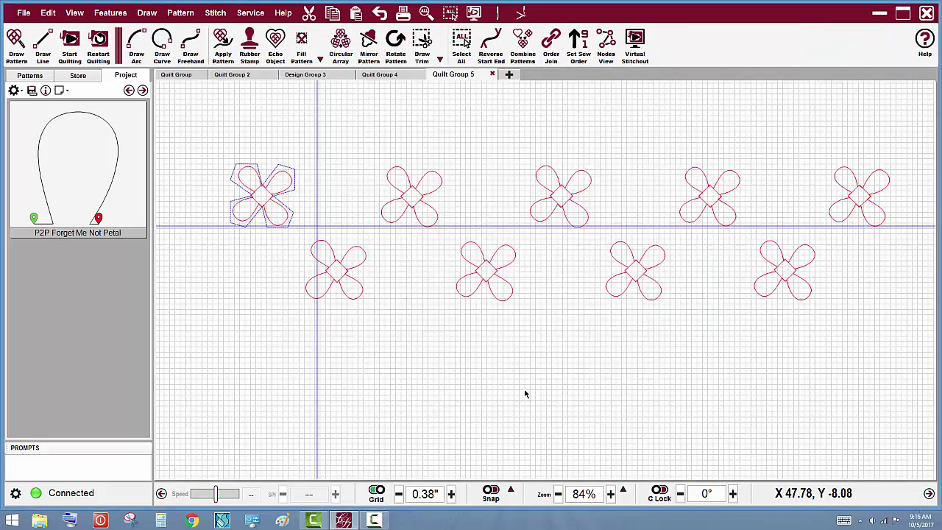
pyautogui.rightClick(738, 45)
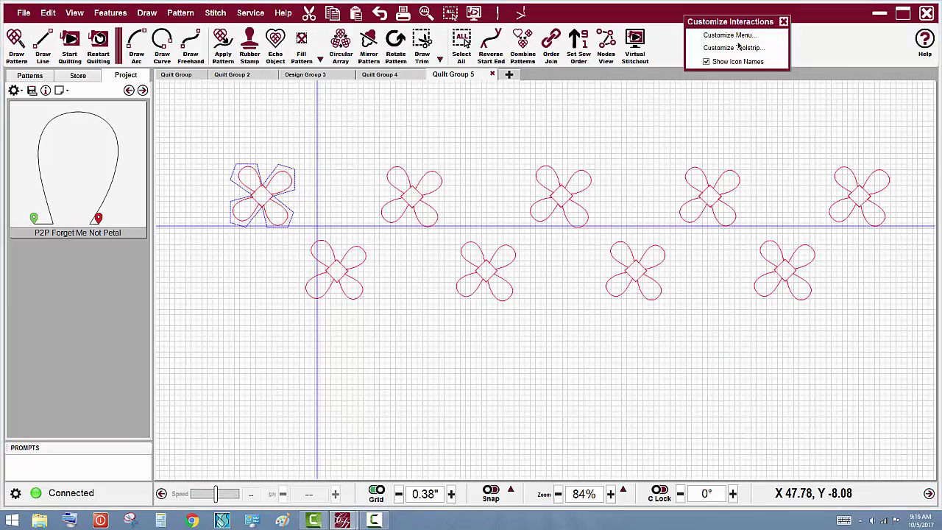
pyautogui.click(736, 47)
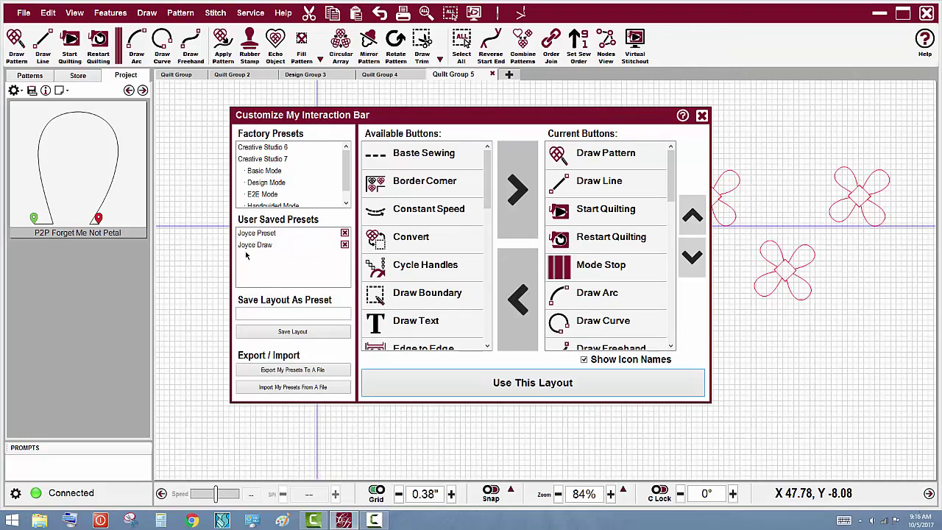
pyautogui.click(272, 311)
pyautogui.click(702, 117)
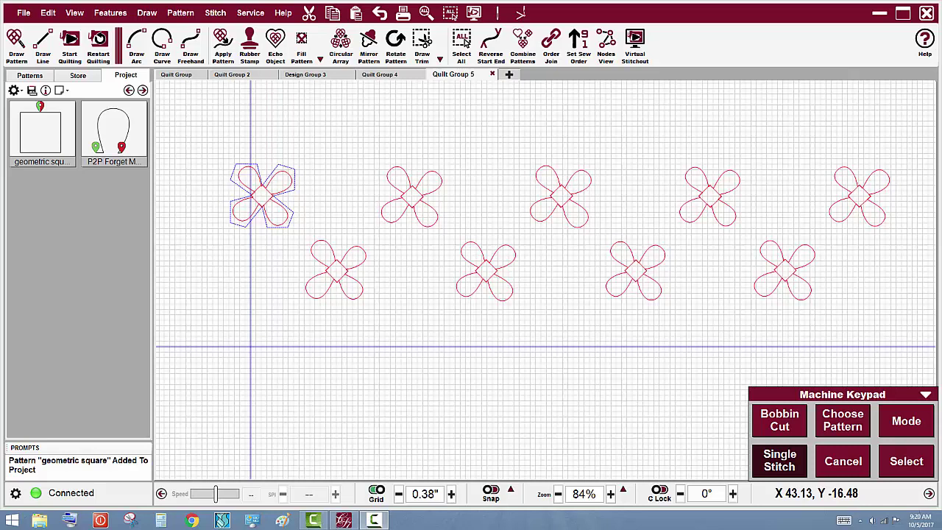
# - Select P2P Forget Me Not Petal, cycle to the geometric square pattern, and return to the petal
pyautogui.click(114, 132)
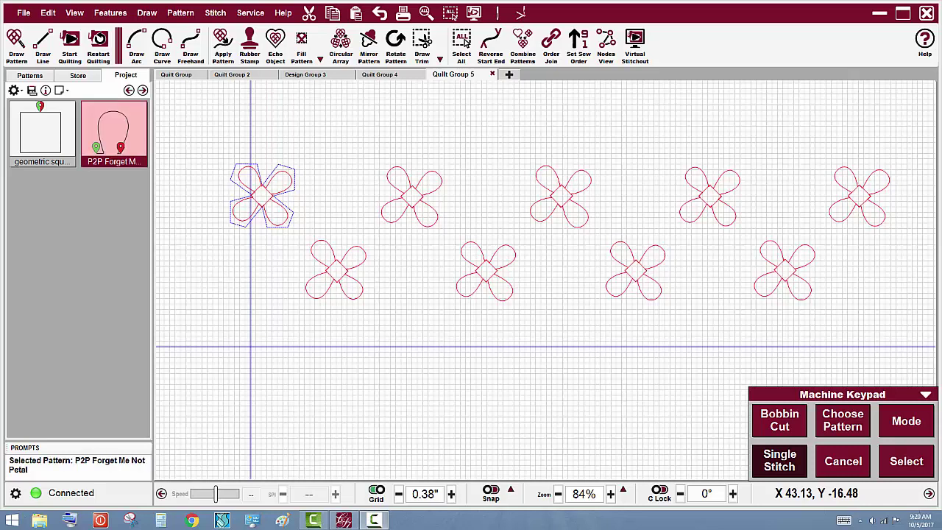
pyautogui.press('Left')
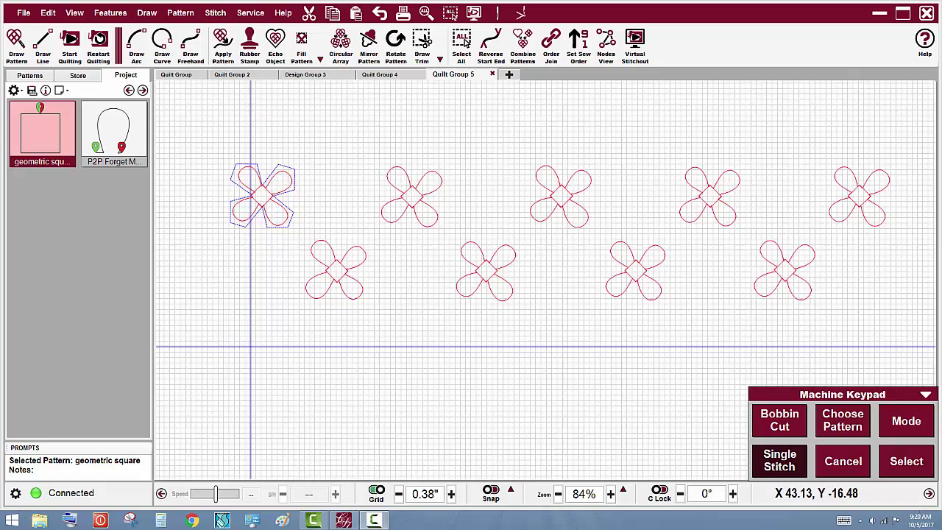
pyautogui.press('Right')
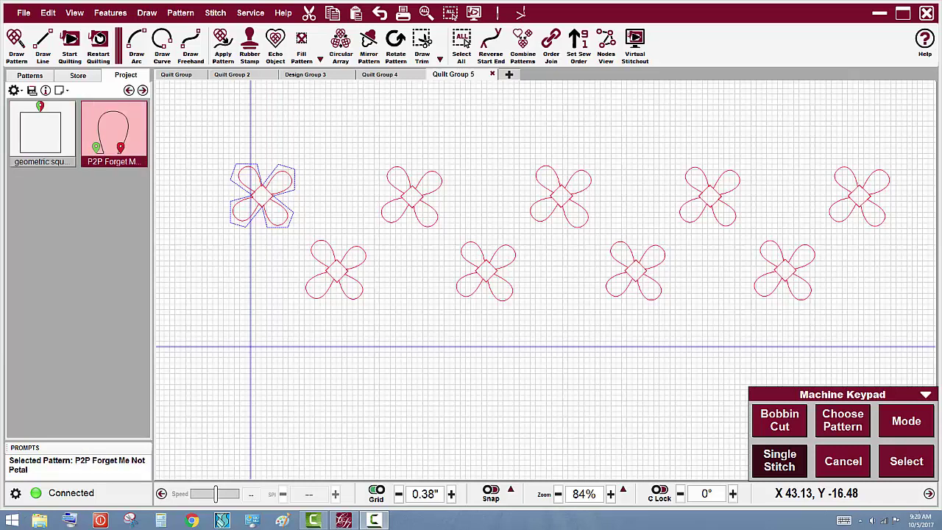
# - Switch the Machine Keypad mode to Draw Pattern
pyautogui.press('m')
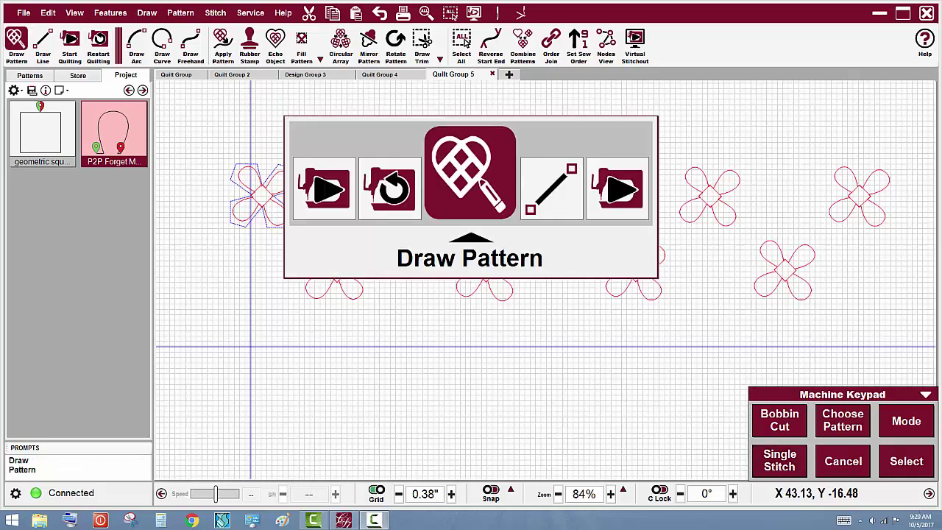